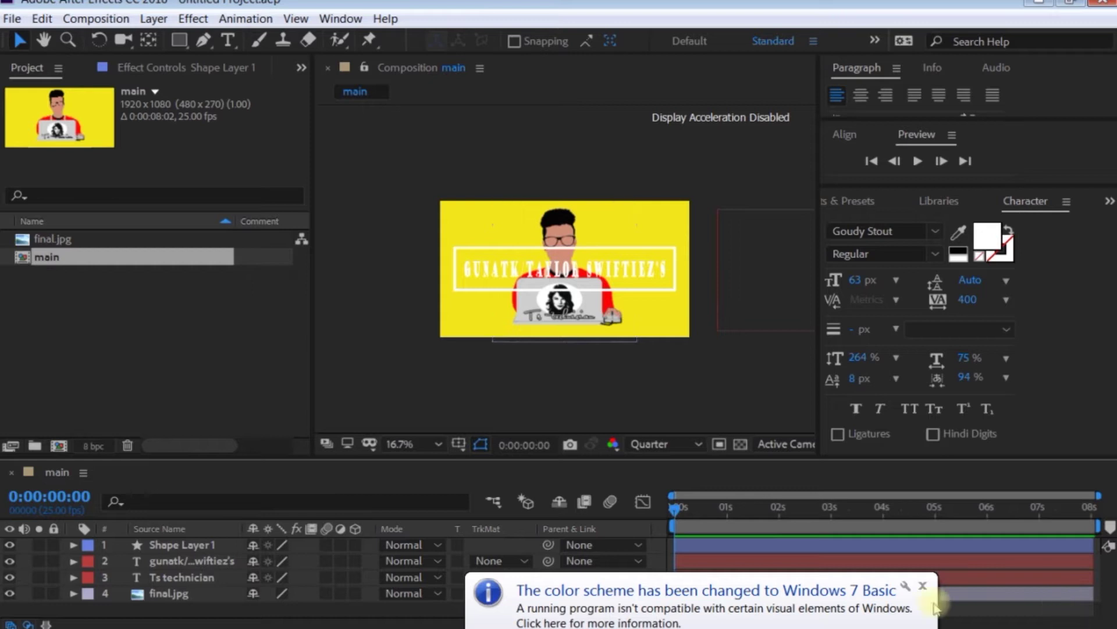
Step: Close the Windows 7 Basic colour-scheme notification covering the layer rows
{"action": "left_click", "coordinate": [923, 585]}
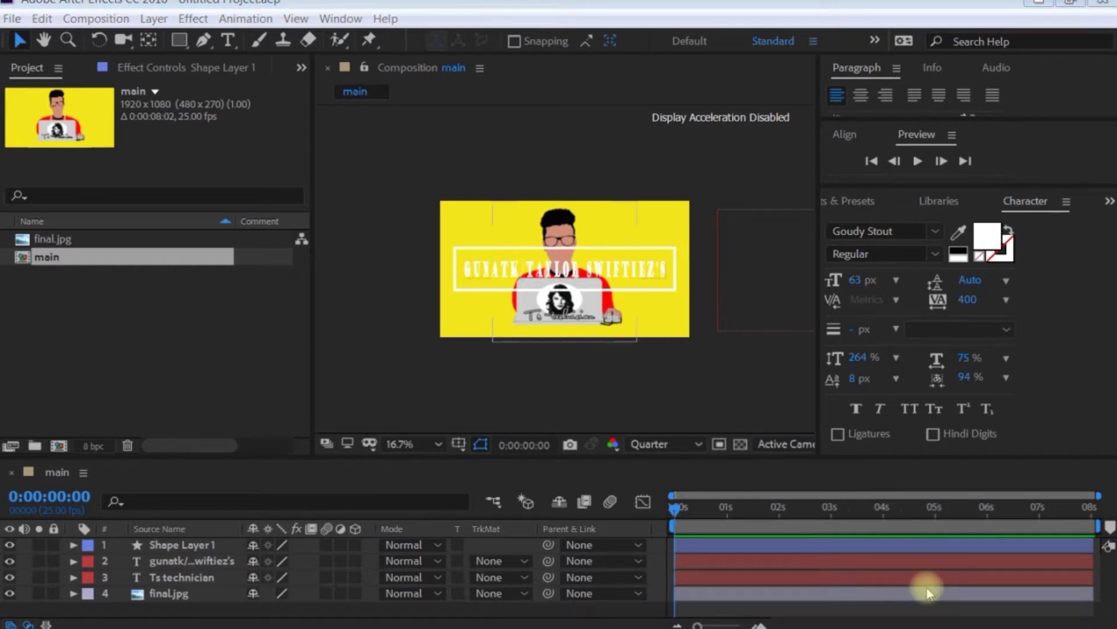
{"action": "left_click", "coordinate": [614, 445]}
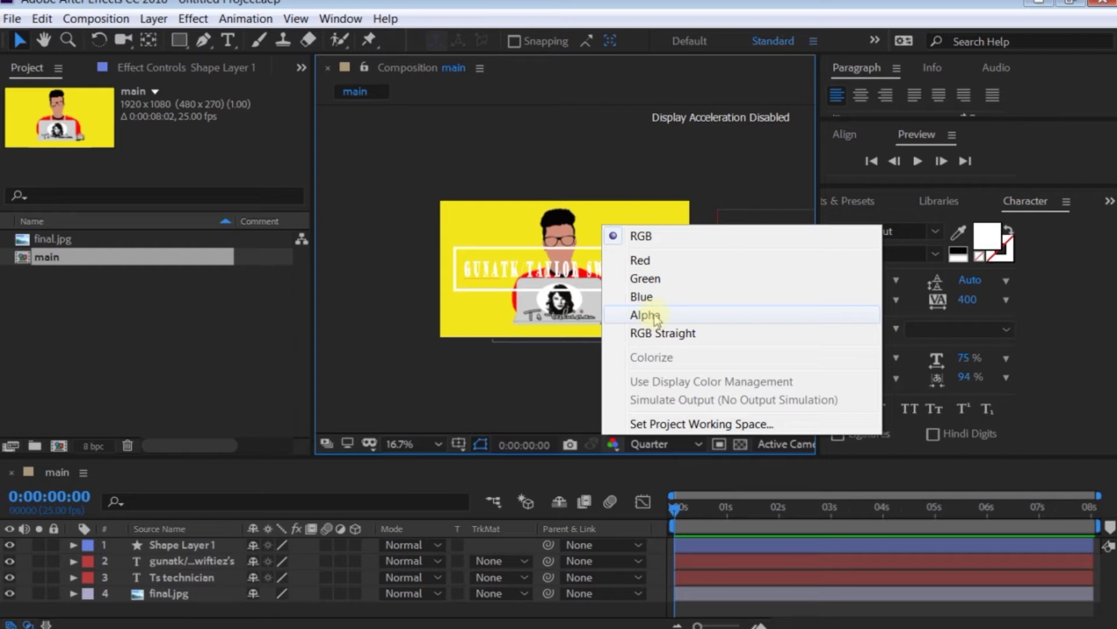
{"action": "left_click", "coordinate": [564, 384]}
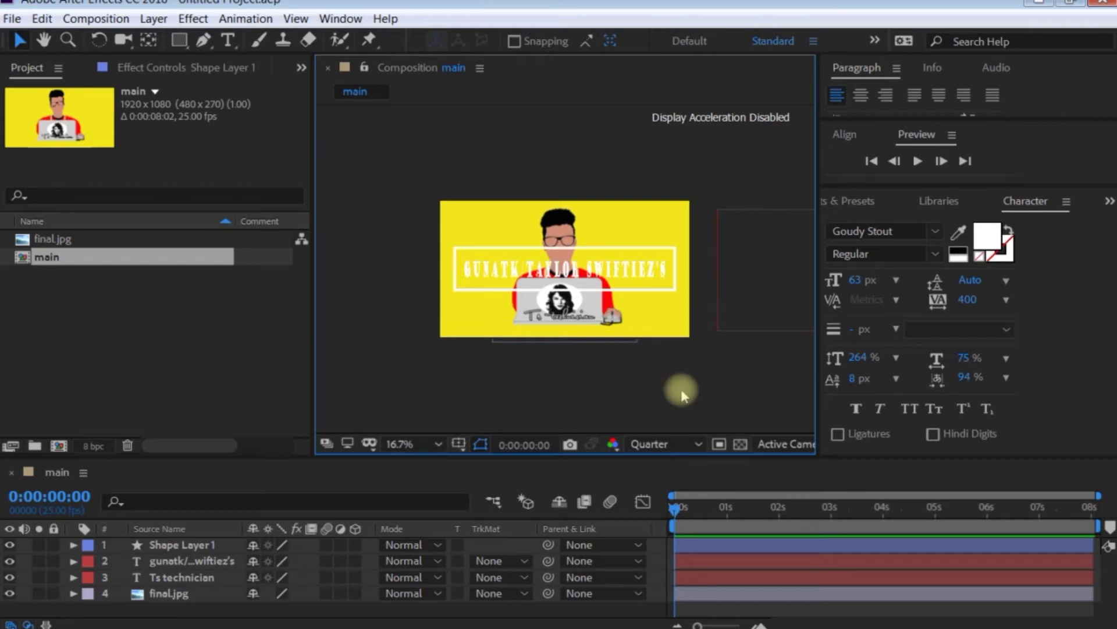
Step: Zoom the composition view to 33.3% and drag the viewer/timeline divider up to enlarge the timeline
{"action": "scroll", "coordinate": [659, 320], "scroll_direction": "up", "scroll_amount": 2}
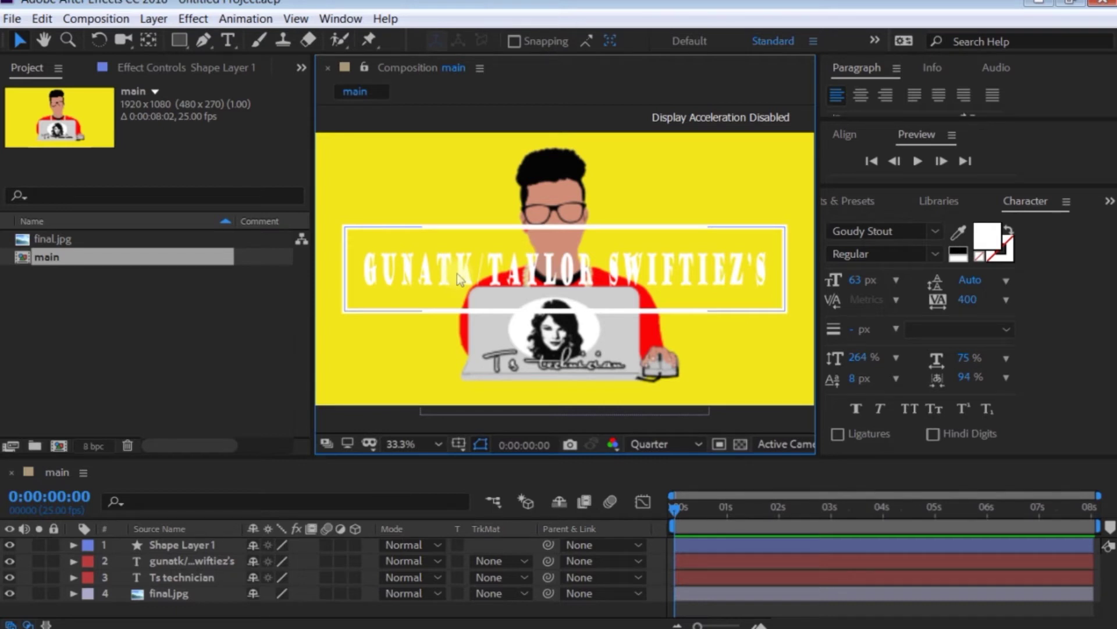
{"action": "scroll", "coordinate": [559, 291], "scroll_direction": "down", "scroll_amount": 2}
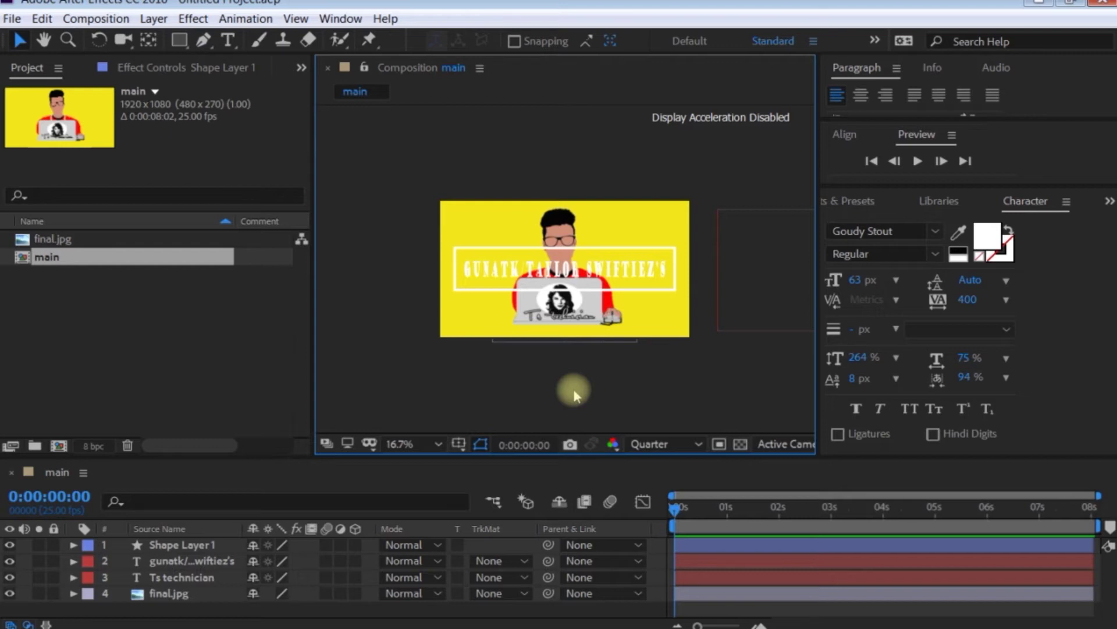
{"action": "scroll", "coordinate": [565, 389], "scroll_direction": "up", "scroll_amount": 2}
{"action": "scroll", "coordinate": [565, 389], "scroll_direction": "down", "scroll_amount": 2}
{"action": "left_click", "coordinate": [678, 263]}
{"action": "key", "text": "period"}
{"action": "key", "text": "period"}
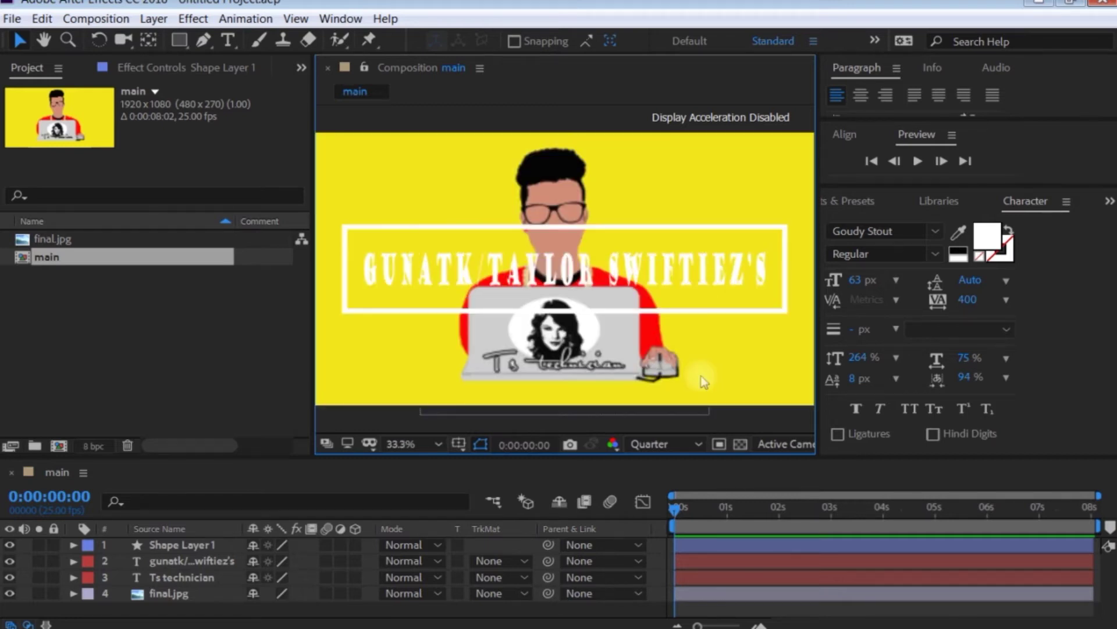
{"action": "key", "text": "comma"}
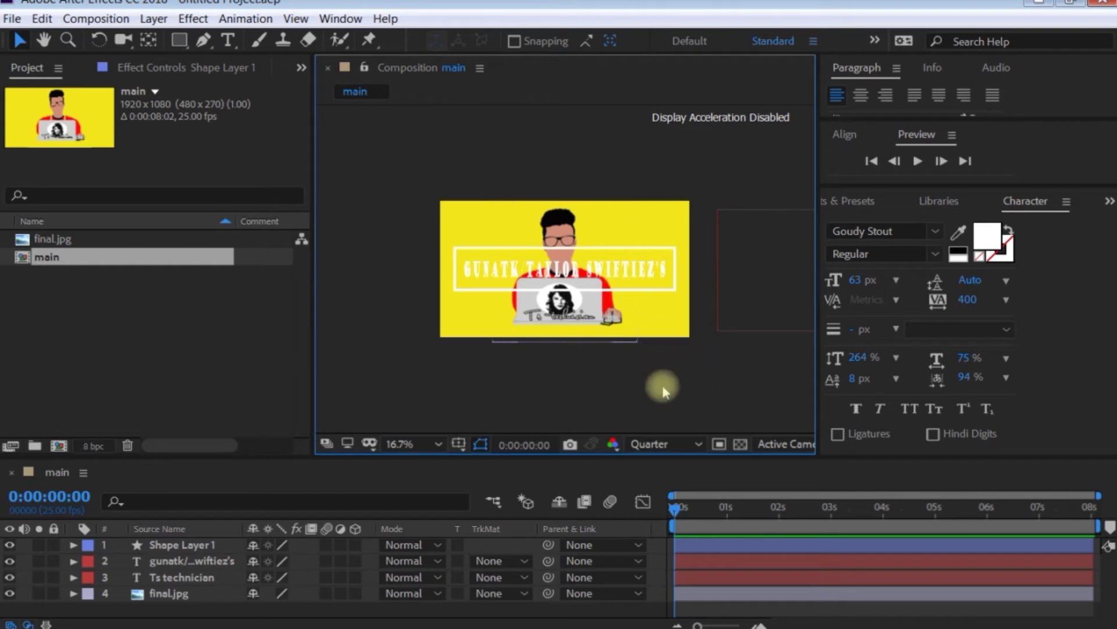
{"action": "key", "text": "period"}
{"action": "key", "text": "period"}
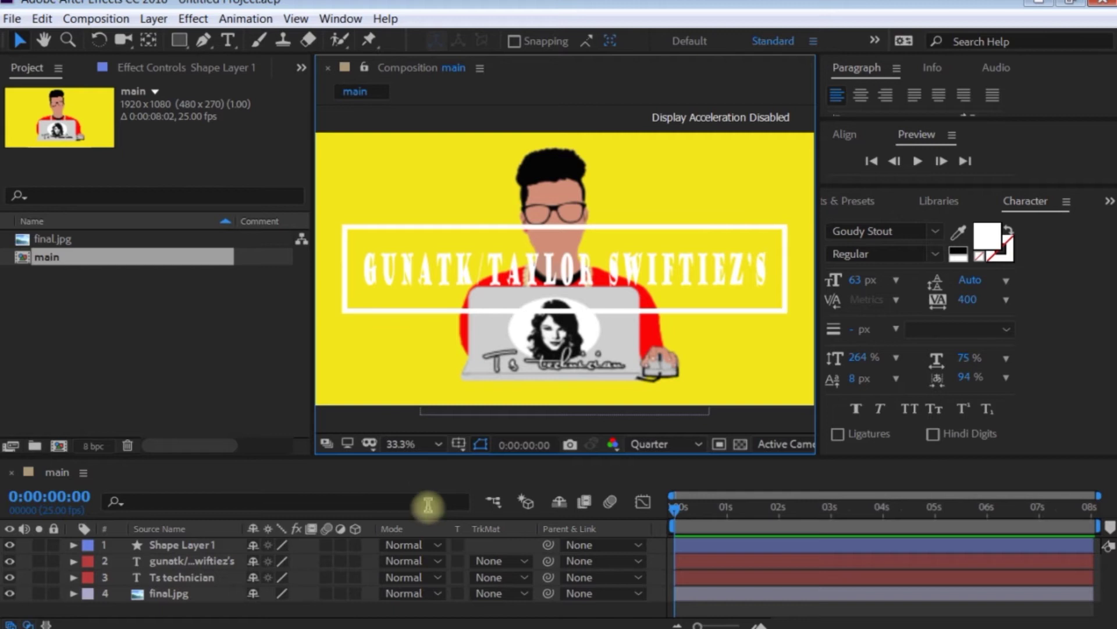
{"action": "left_click_drag", "start_coordinate": [414, 455], "coordinate": [416, 412]}
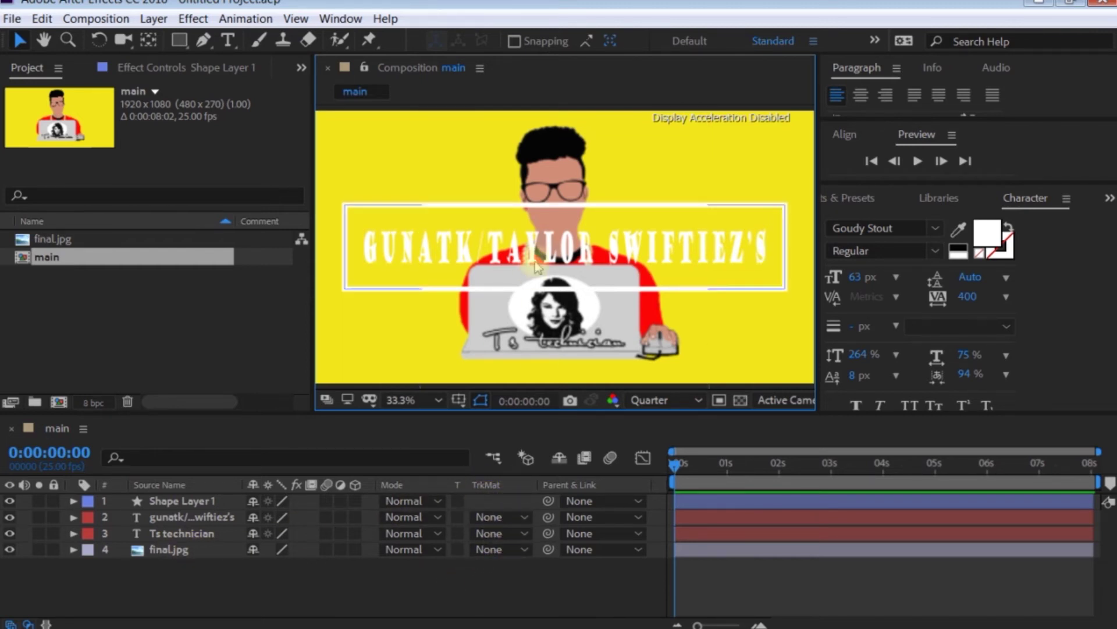
Step: Preview the Ts technician text animation at 16.7% zoom, then return the playhead to 0:00:00:00
{"action": "key", "text": "comma"}
{"action": "key", "text": "comma"}
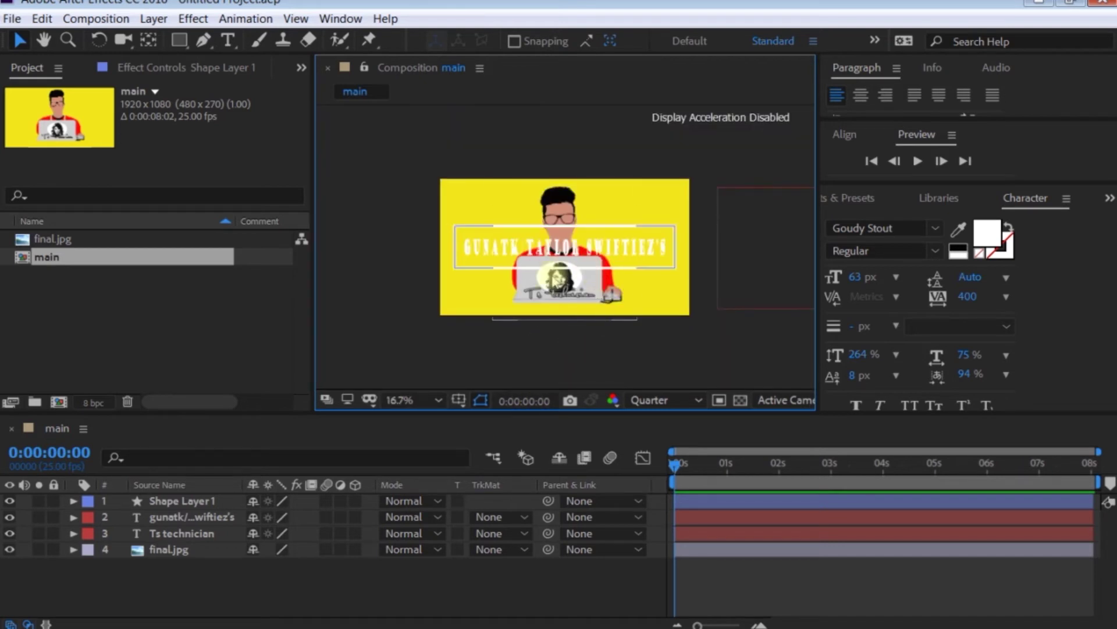
{"action": "left_click", "coordinate": [160, 549]}
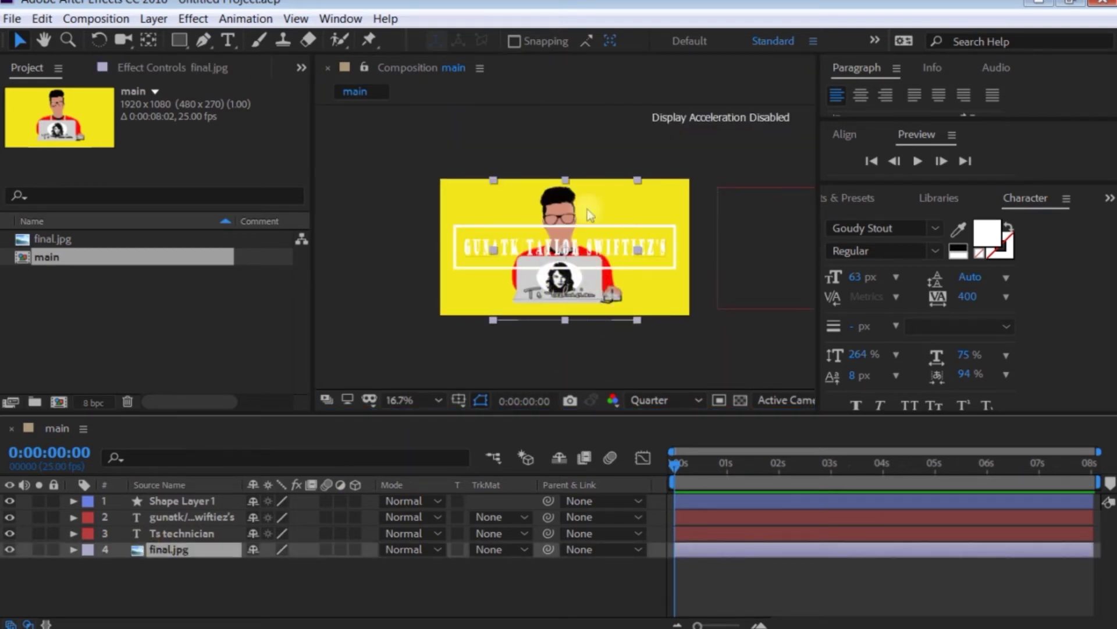
{"action": "left_click", "coordinate": [195, 532]}
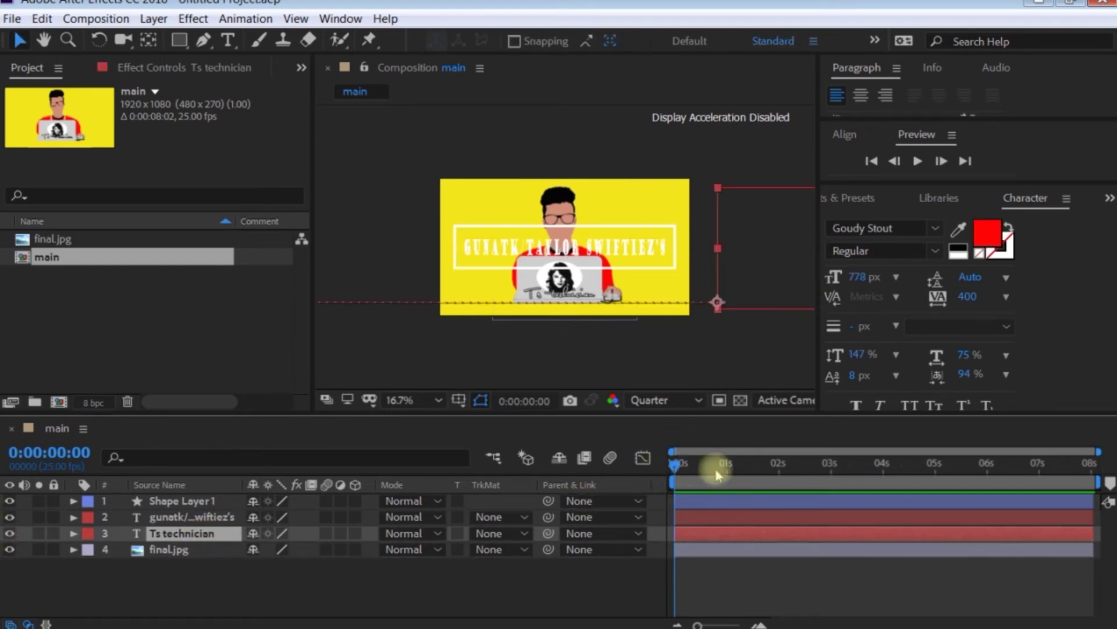
{"action": "key", "text": "space"}
{"action": "key", "text": "space"}
{"action": "key", "text": "space"}
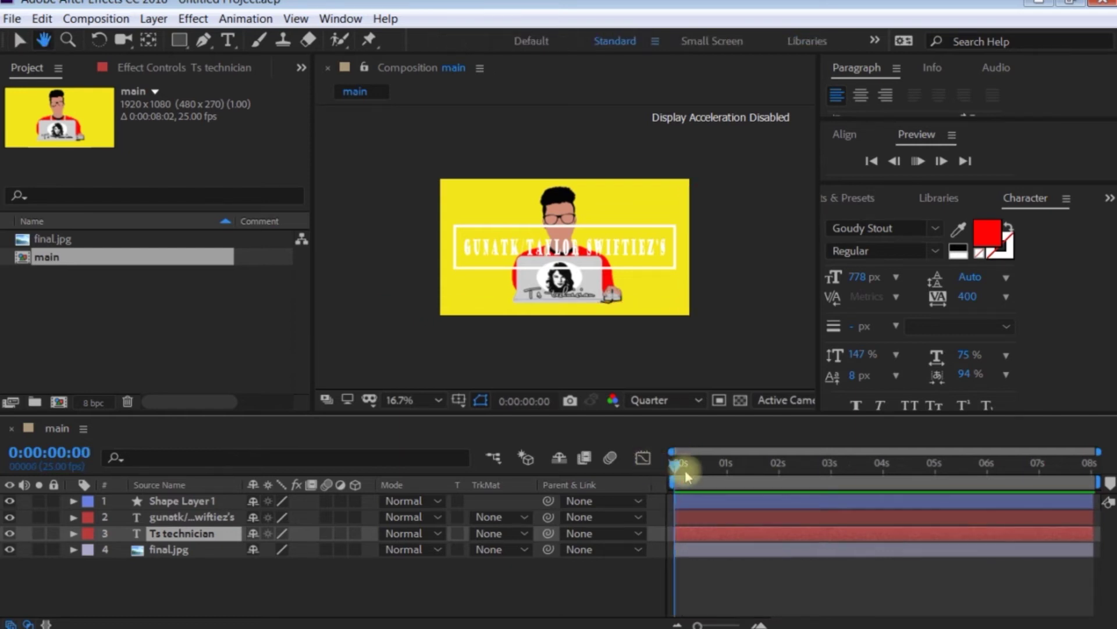
{"action": "left_click", "coordinate": [736, 465]}
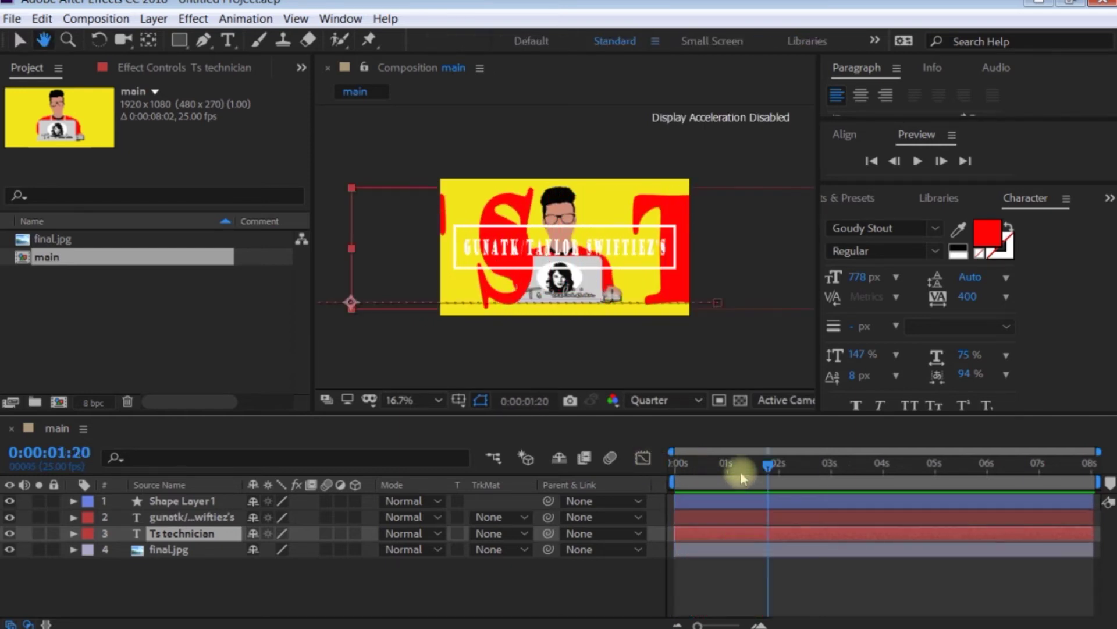
{"action": "left_click_drag", "start_coordinate": [737, 465], "coordinate": [640, 456]}
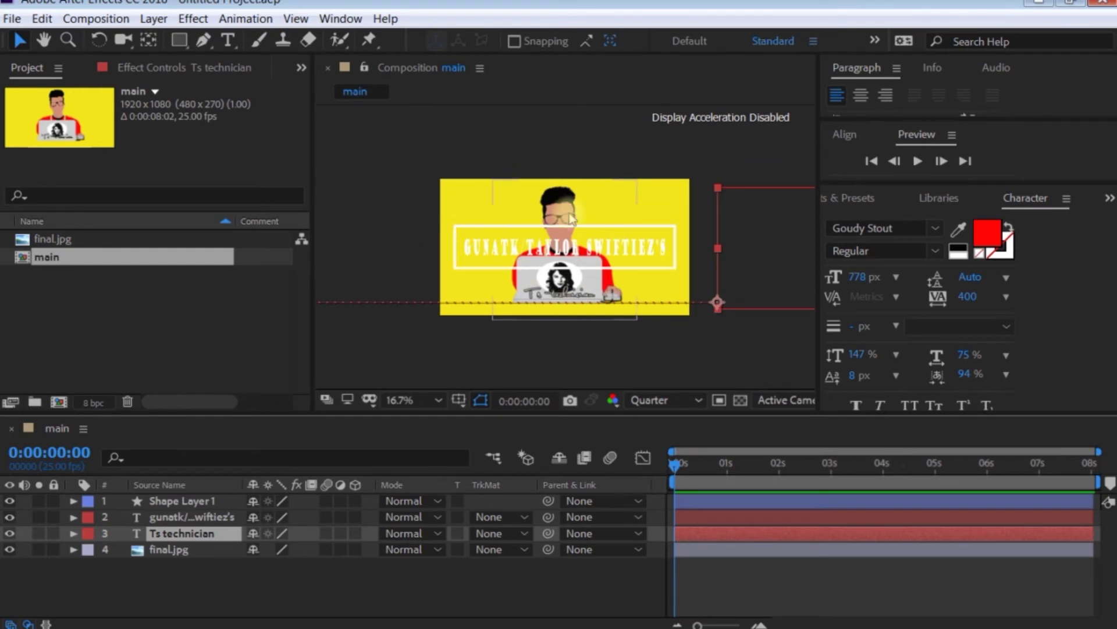
Step: Set final.jpg's track matte to Alpha Matte 'Ts technician'
{"action": "left_click", "coordinate": [524, 534]}
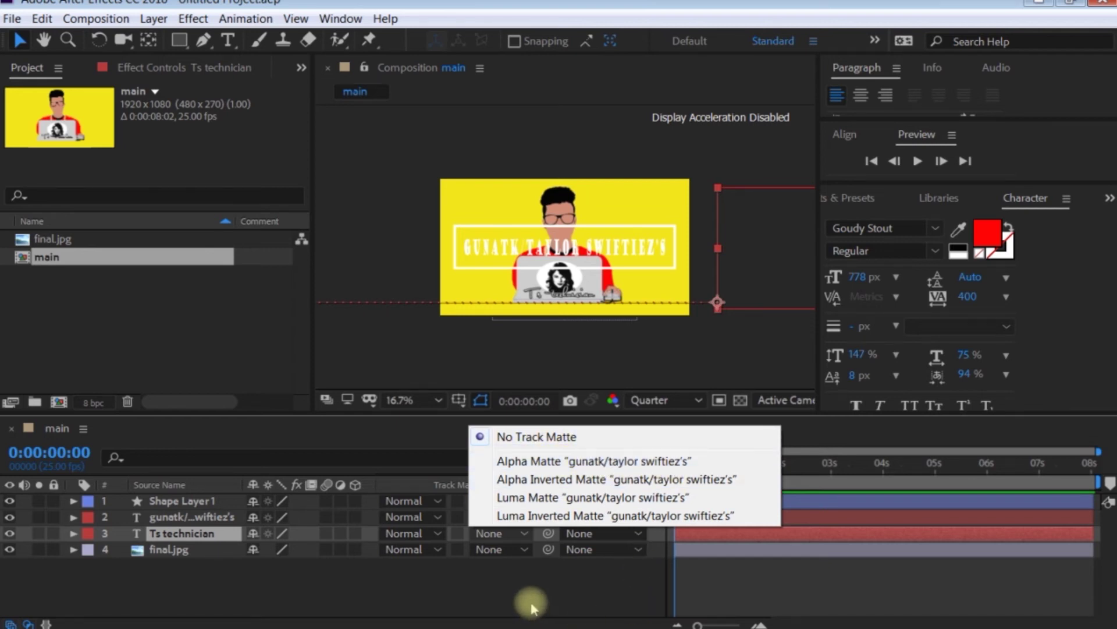
{"action": "left_click", "coordinate": [515, 567]}
{"action": "left_click", "coordinate": [525, 548]}
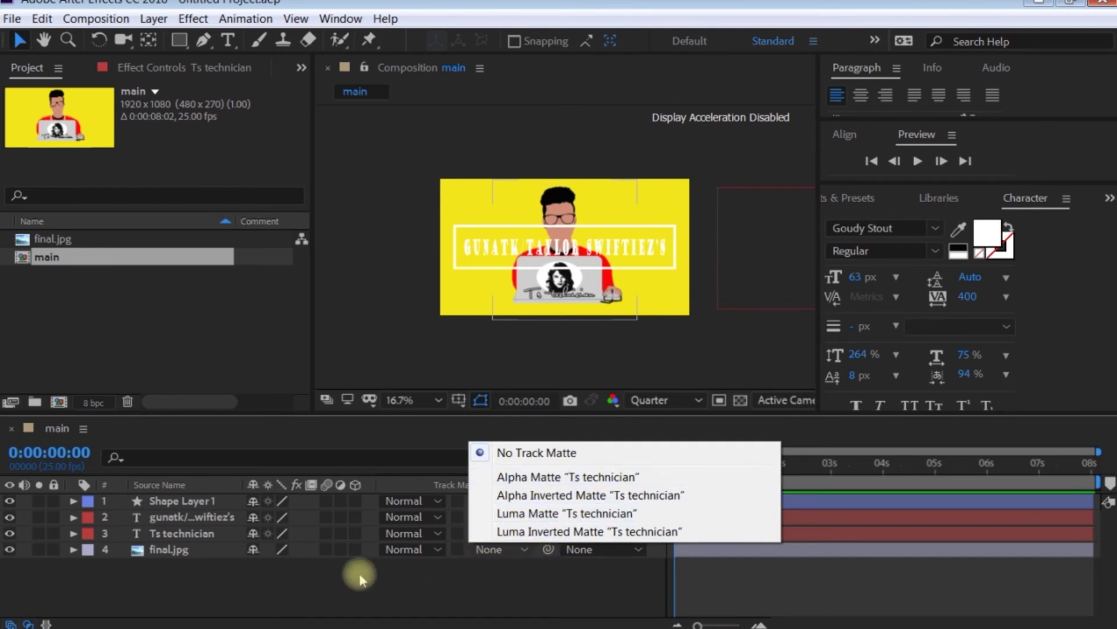
{"action": "left_click", "coordinate": [198, 552]}
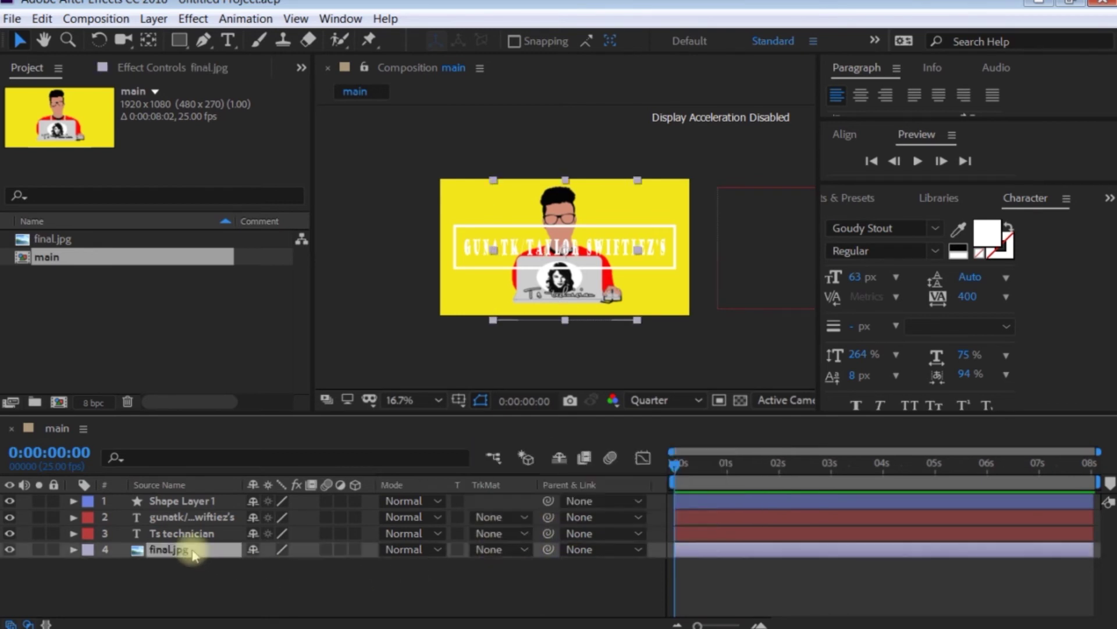
{"action": "left_click", "coordinate": [526, 550]}
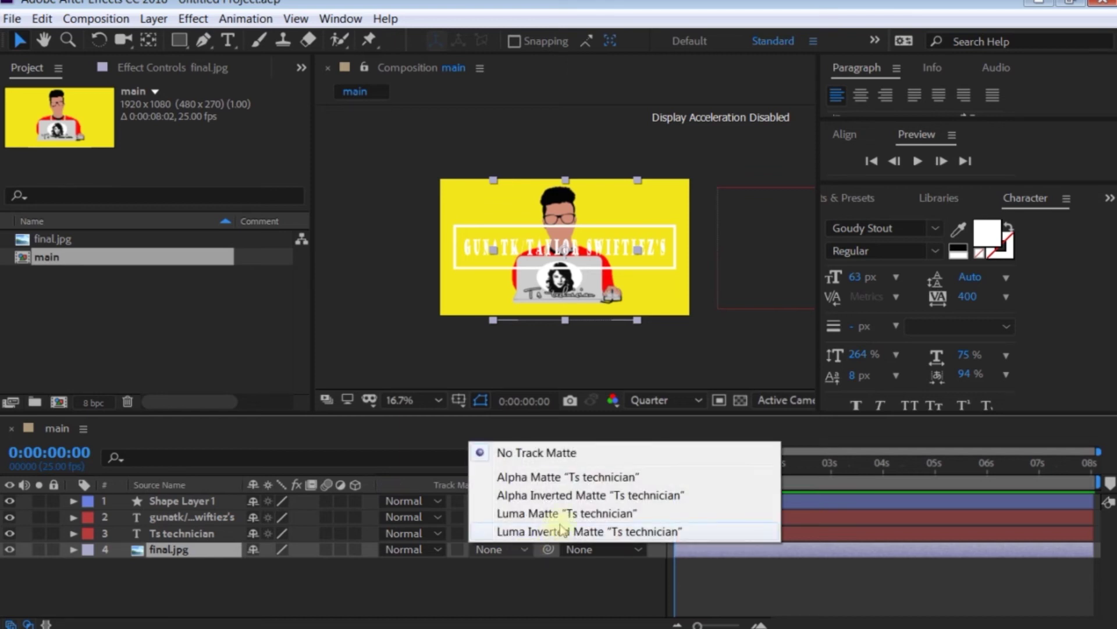
{"action": "left_click", "coordinate": [564, 479]}
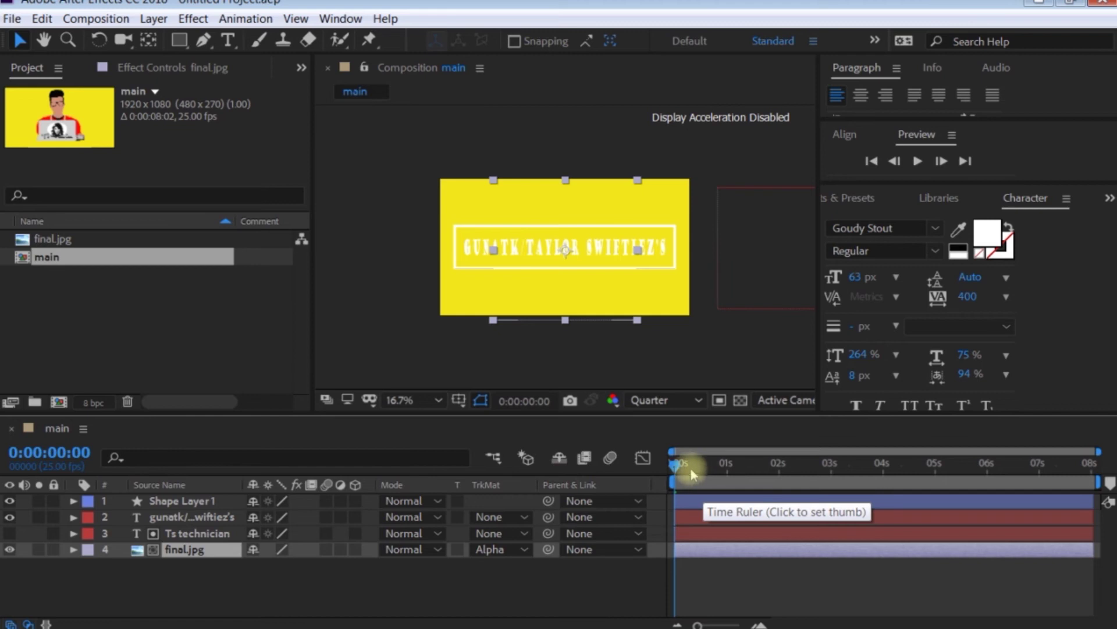
Step: Play the matted title preview from 0:00:00:15 and stop it around the 3-second mark
{"action": "left_click_drag", "start_coordinate": [678, 466], "coordinate": [637, 471]}
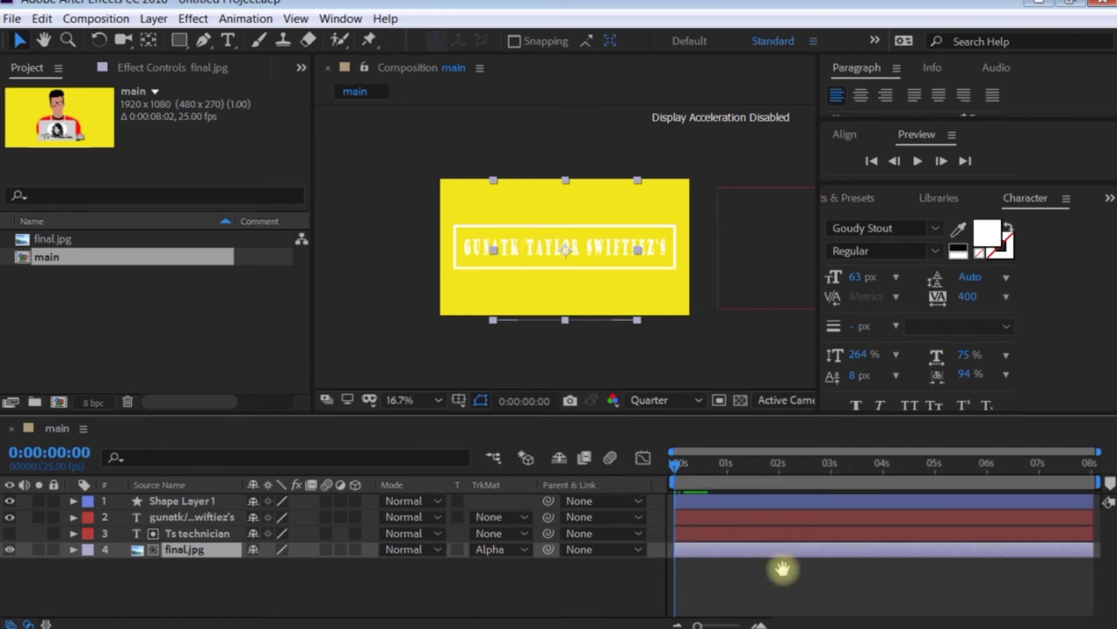
{"action": "key", "text": "space"}
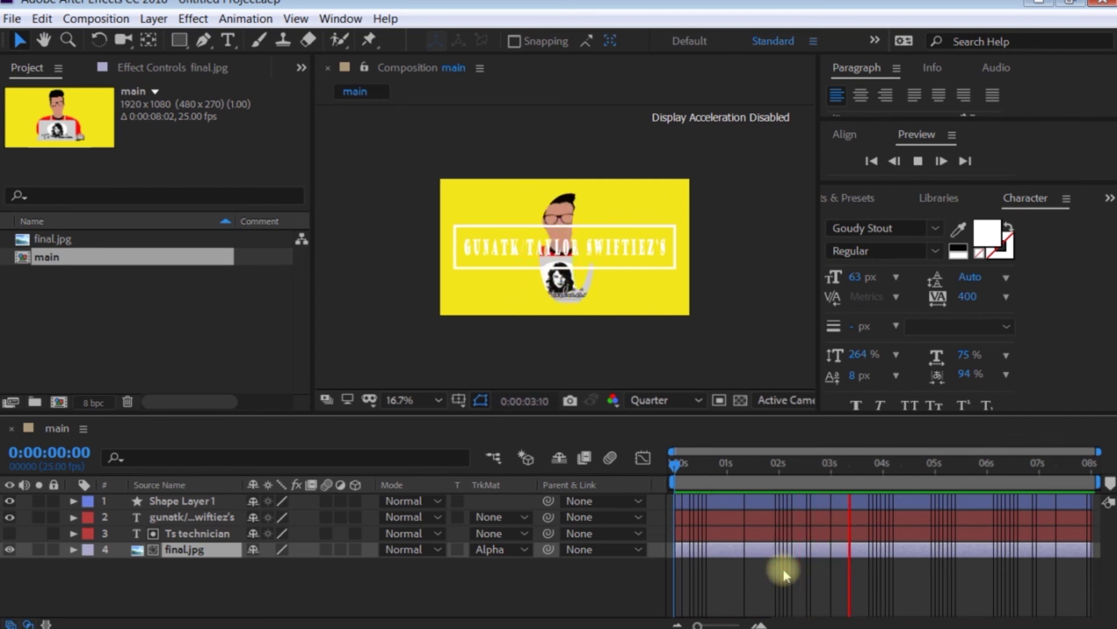
{"action": "key", "text": "space"}
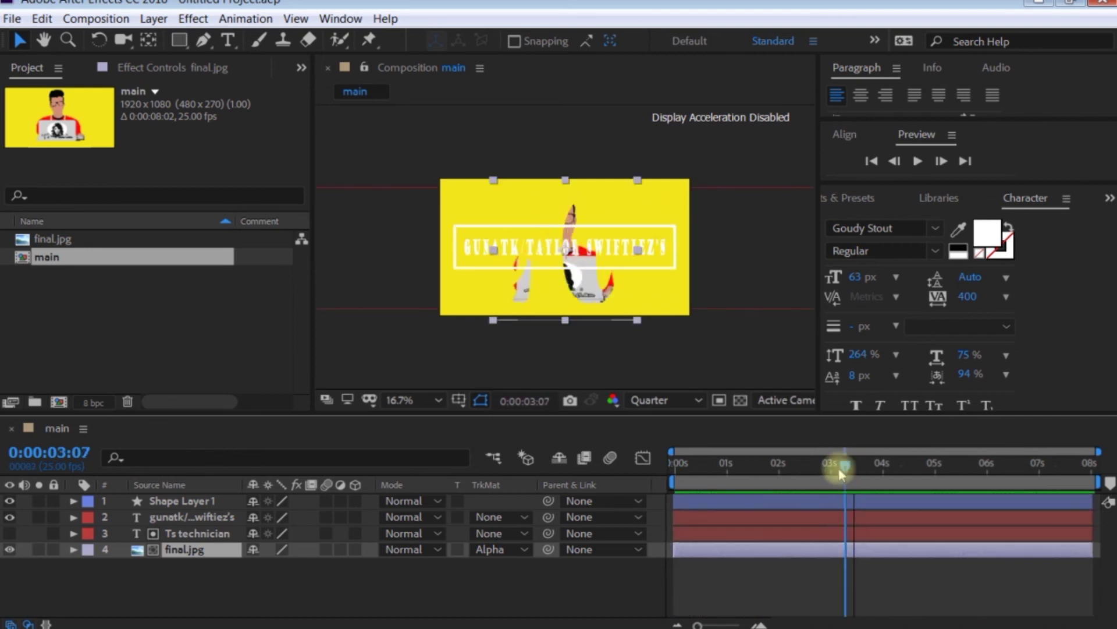